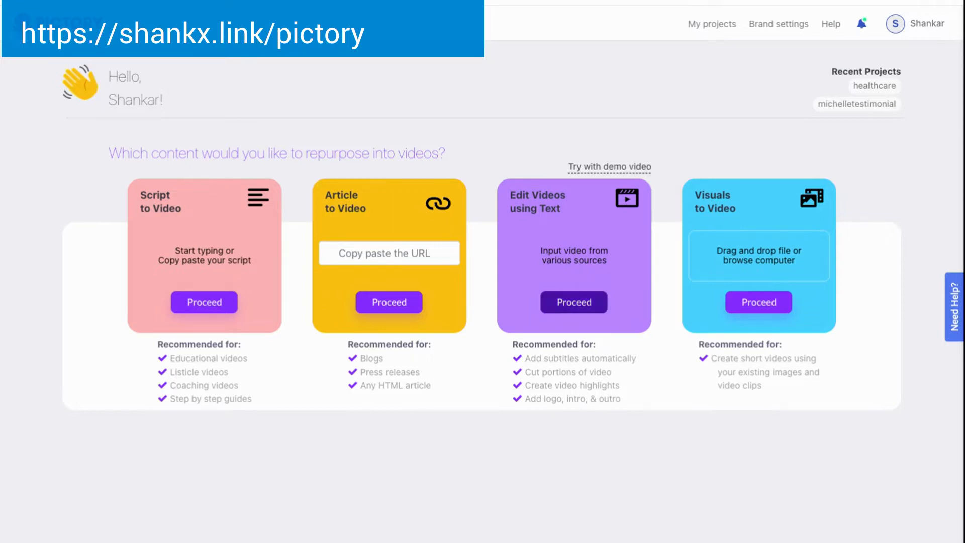
Step: Start a text-based video editing project with the uploaded file IMG_0312.MOV, using English, US as the video language
left_click(574, 302)
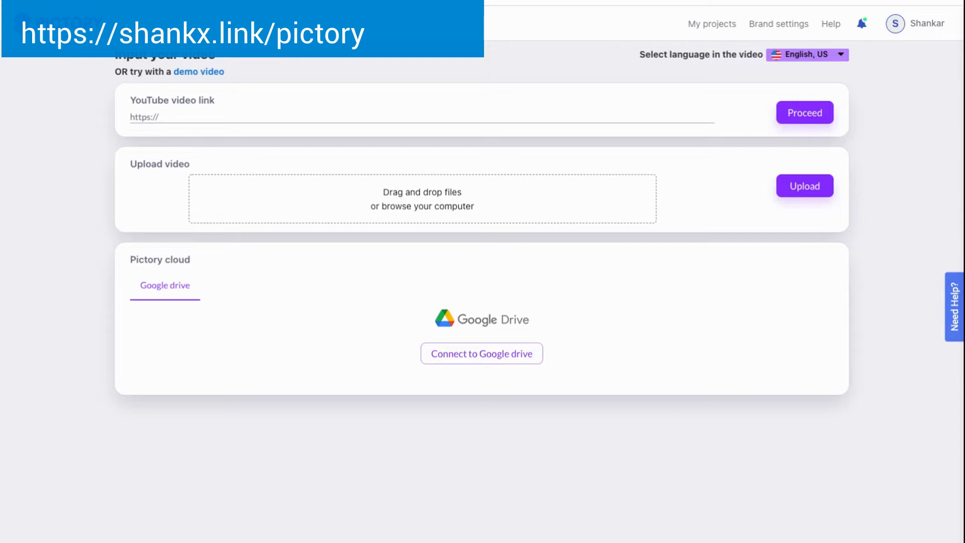
left_click(800, 438)
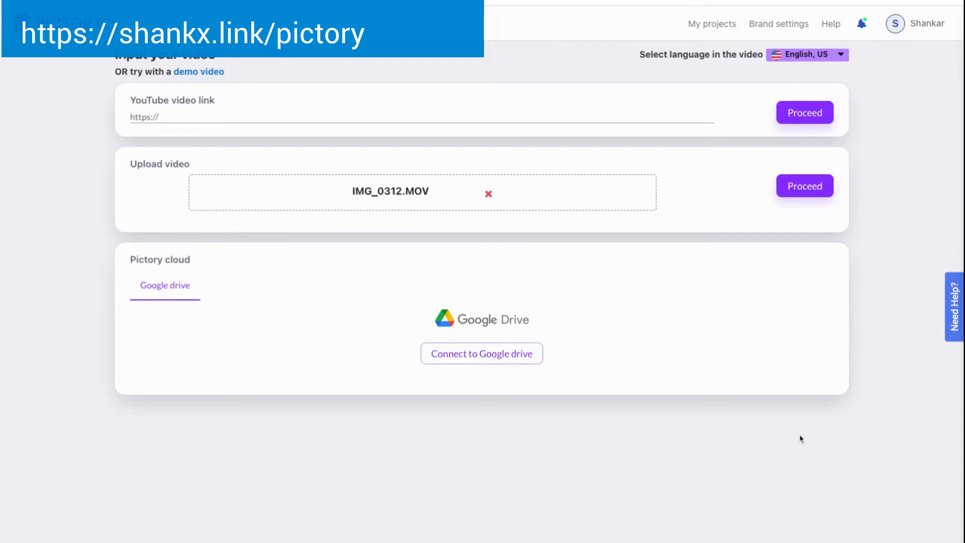
left_click(805, 187)
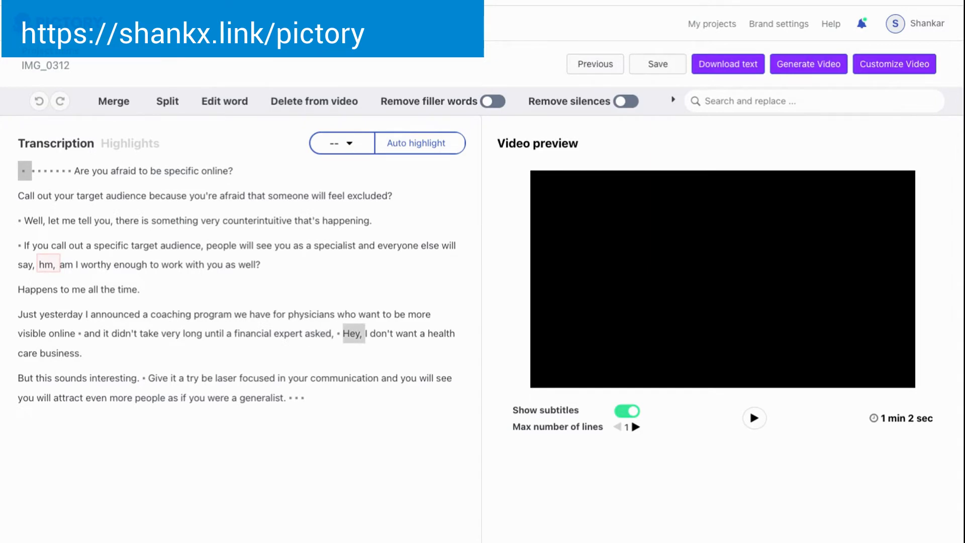
Step: Replace the comma after "financial expert asked" in the transcript with a colon
left_click(332, 337)
left_click(333, 337)
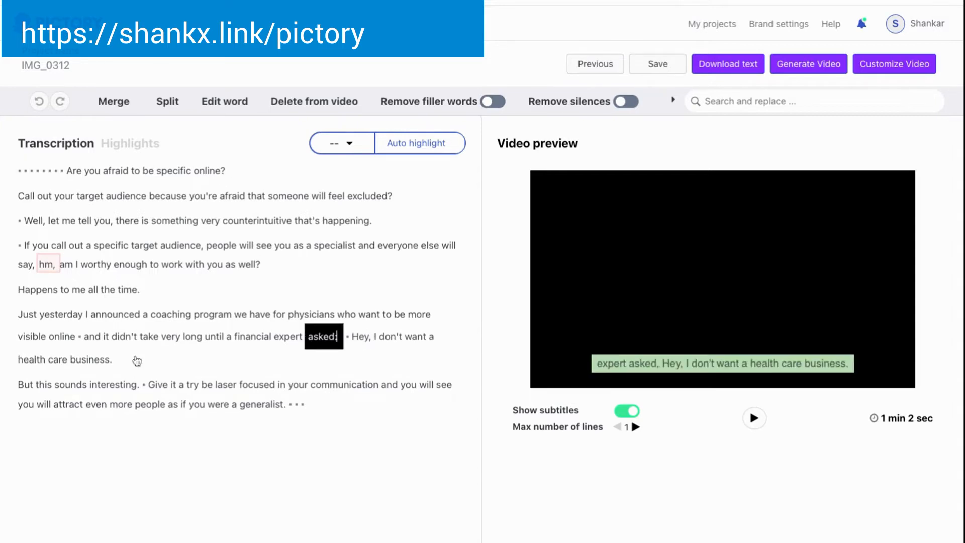
left_click(88, 357)
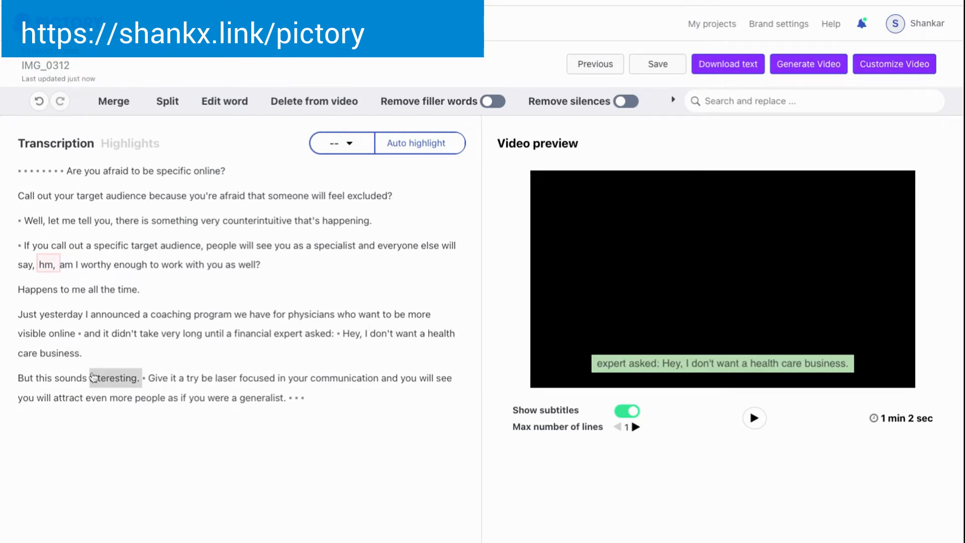
Step: Replace the period after "health care business" with a spaced dash and lowercase the "But" that follows it
double_click(83, 354)
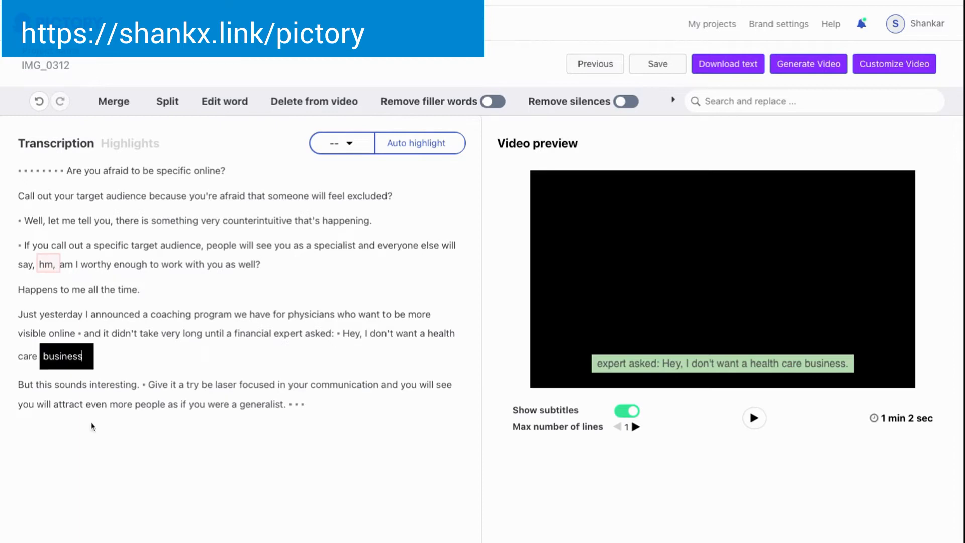
type("-")
left_click(23, 387)
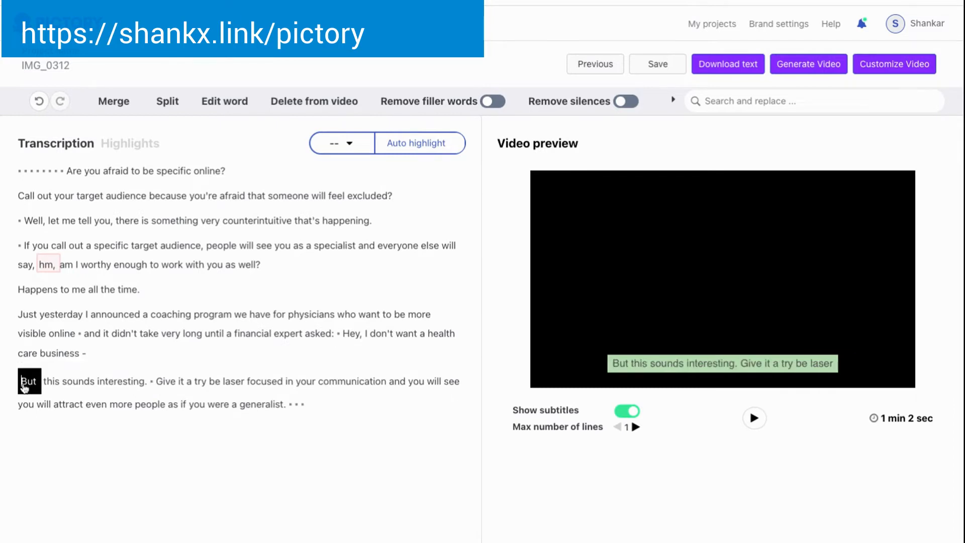
key("Delete")
type("b")
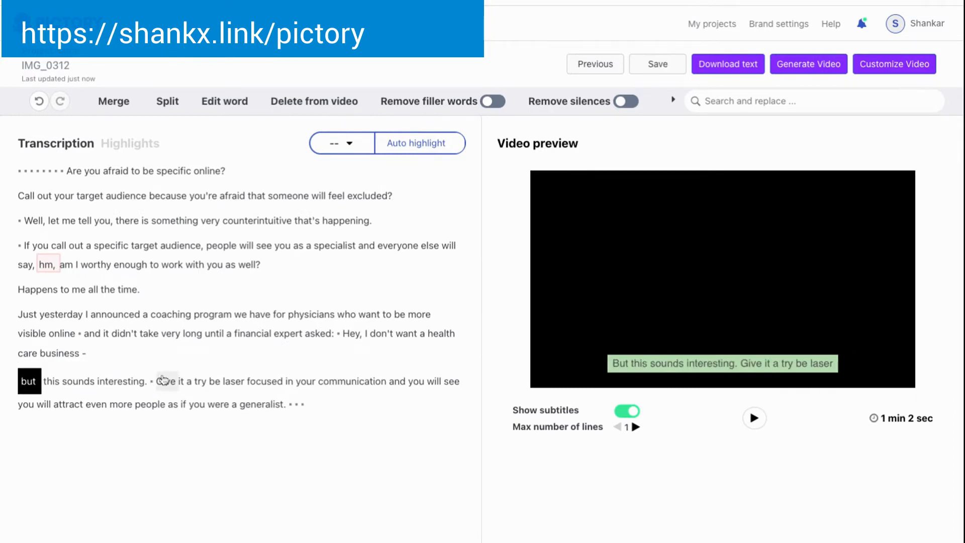
left_click(420, 349)
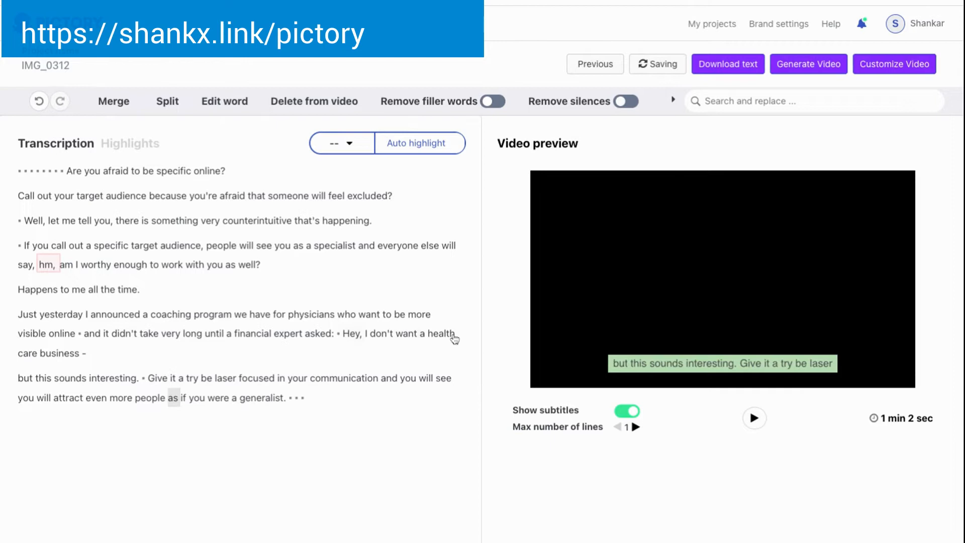
Step: Change "want" to "run" in the transcript sentence about the health care business
double_click(409, 335)
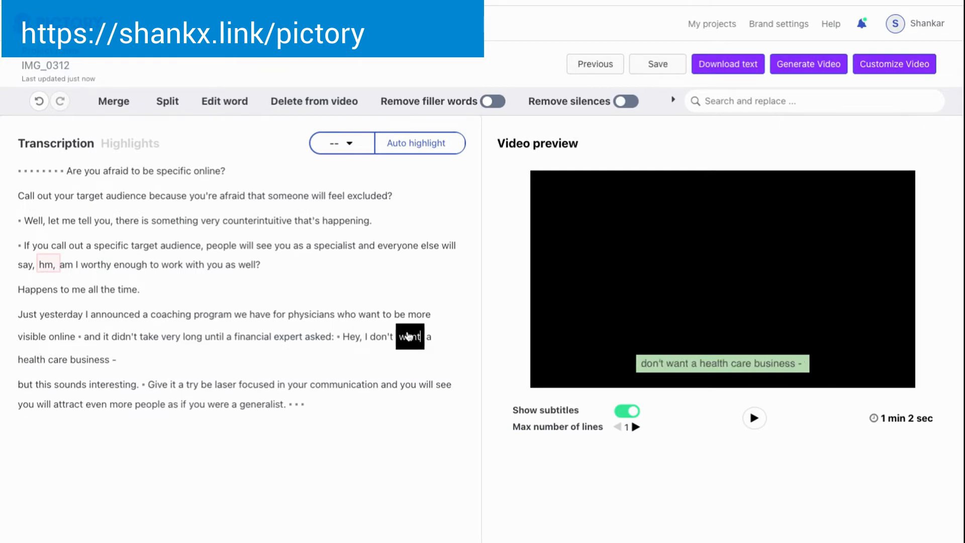
key("BackSpace")
key("BackSpace")
key("BackSpace")
key("BackSpace")
type("run")
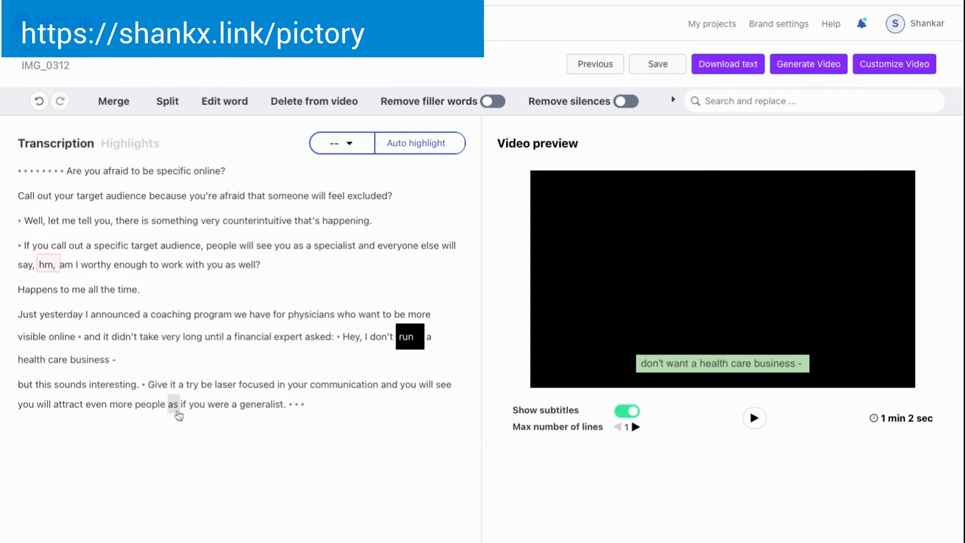
left_click(184, 368)
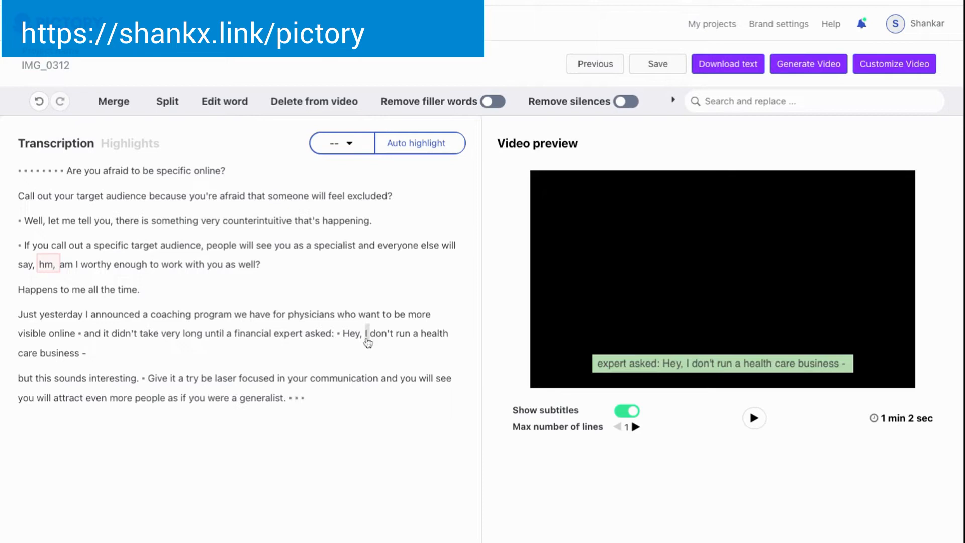
Step: Enclose the financial expert's quote in quotation marks, from "Hey" through "interesting", with the closing mark before the period
double_click(351, 334)
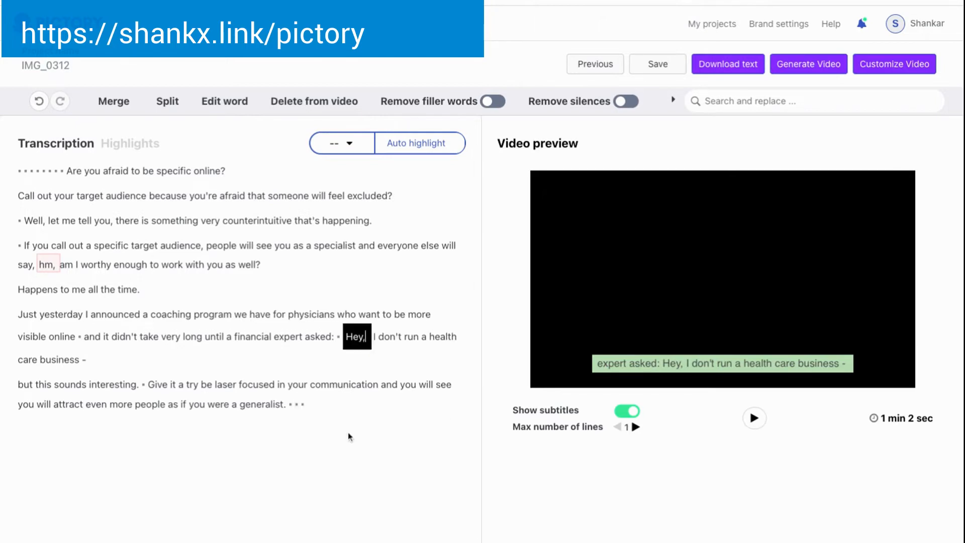
type("\"")
left_click(138, 386)
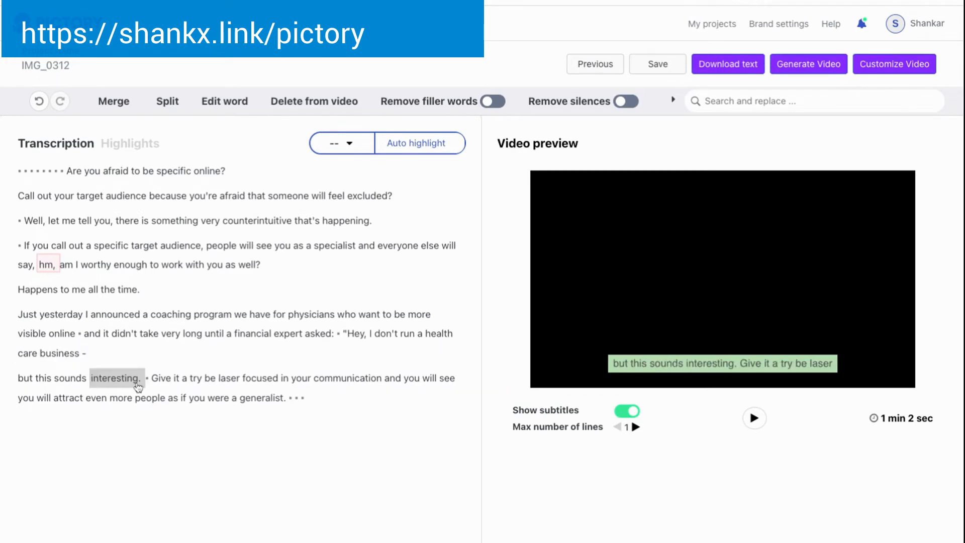
double_click(138, 386)
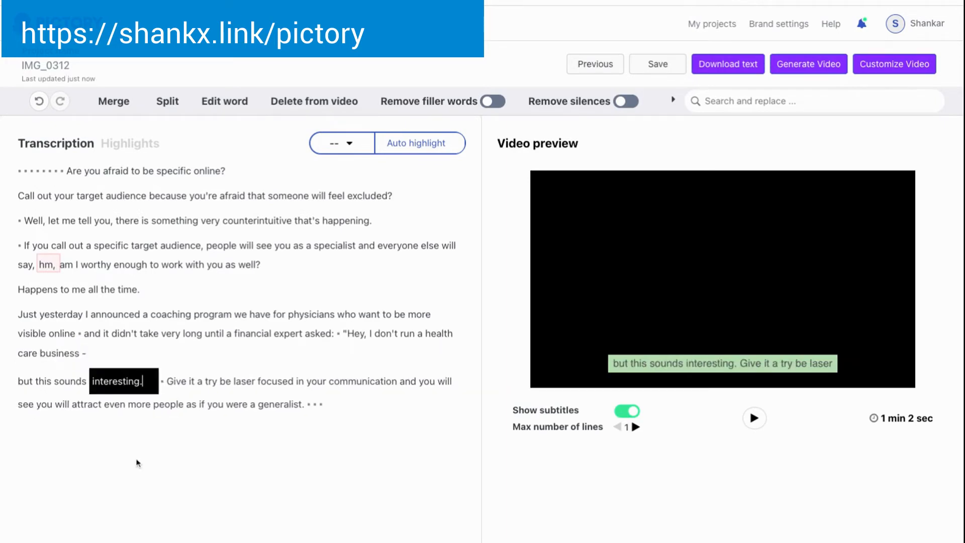
key("Left")
type("\"")
left_click(259, 357)
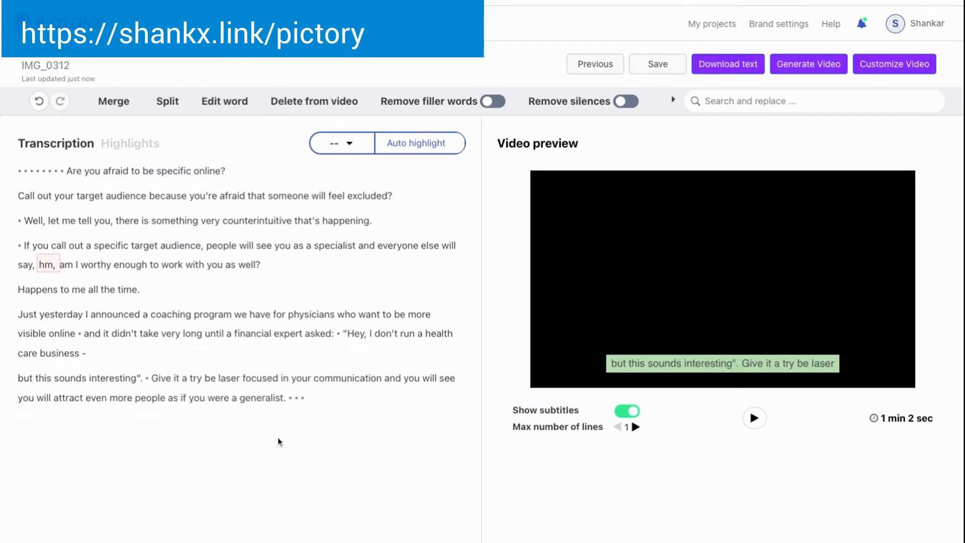
Step: Open the video for scene-by-scene customization, preview its subtitles and look through the scene list
left_click(811, 71)
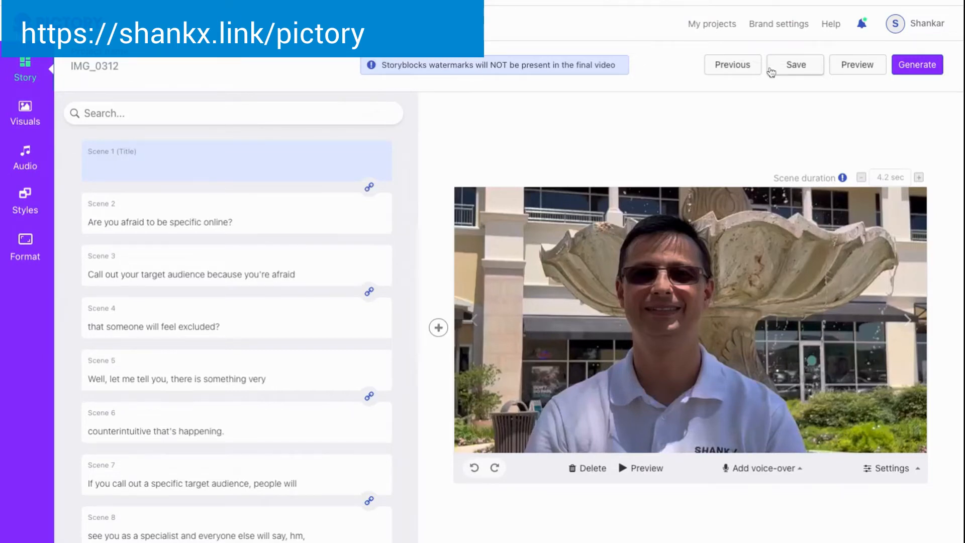
left_click(848, 69)
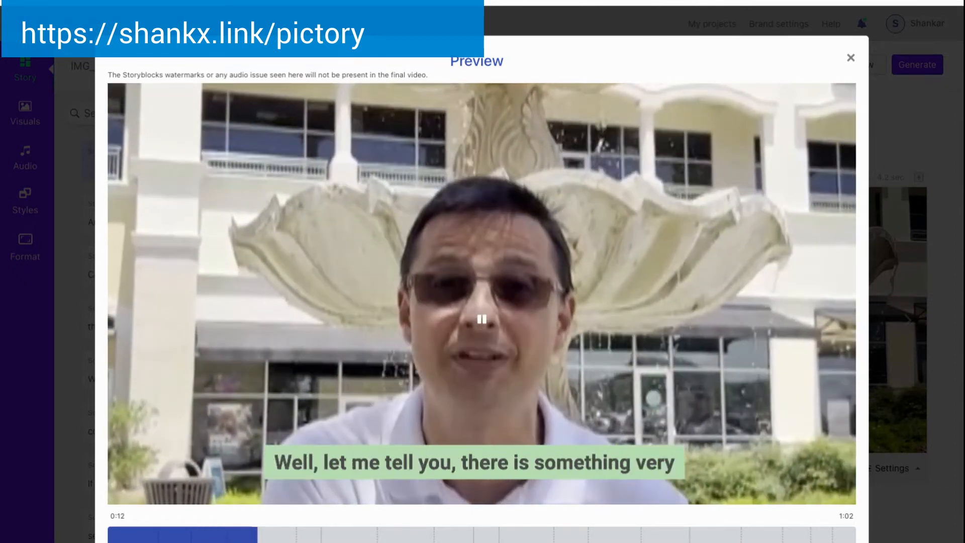
left_click(851, 60)
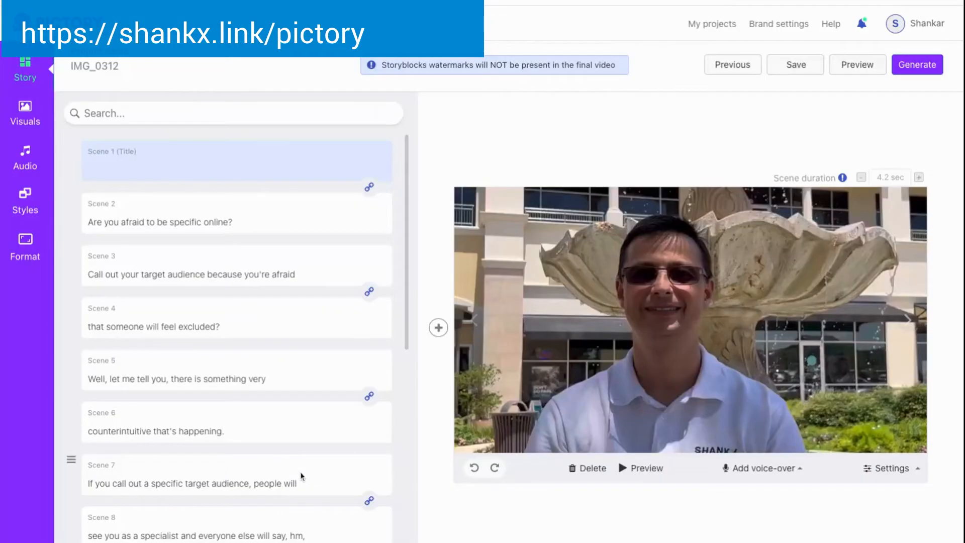
scroll(221, 427, "down", 10)
scroll(221, 427, "up", 10)
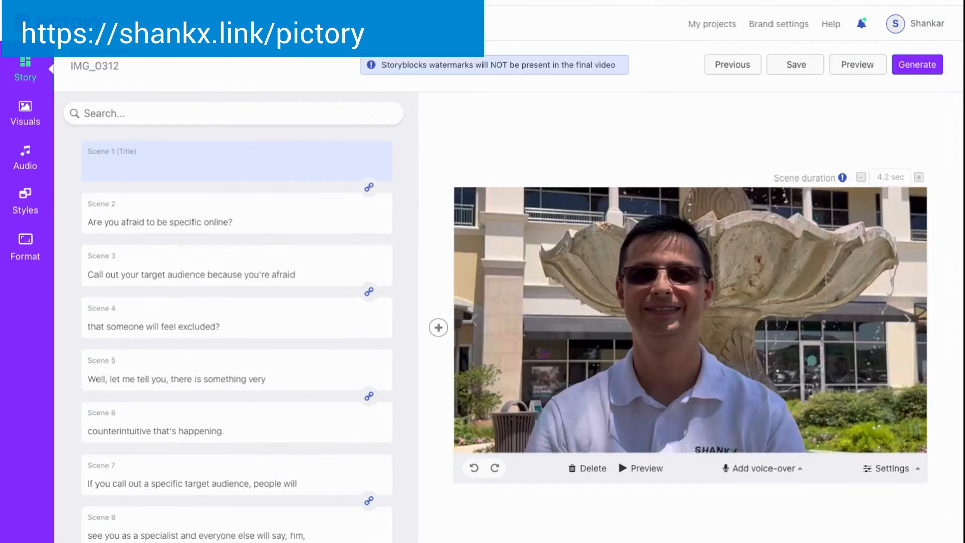
Step: Compare the 9:16 Portrait and 1:1 Square aspect ratios and set the video to 1:1 Square
left_click(26, 258)
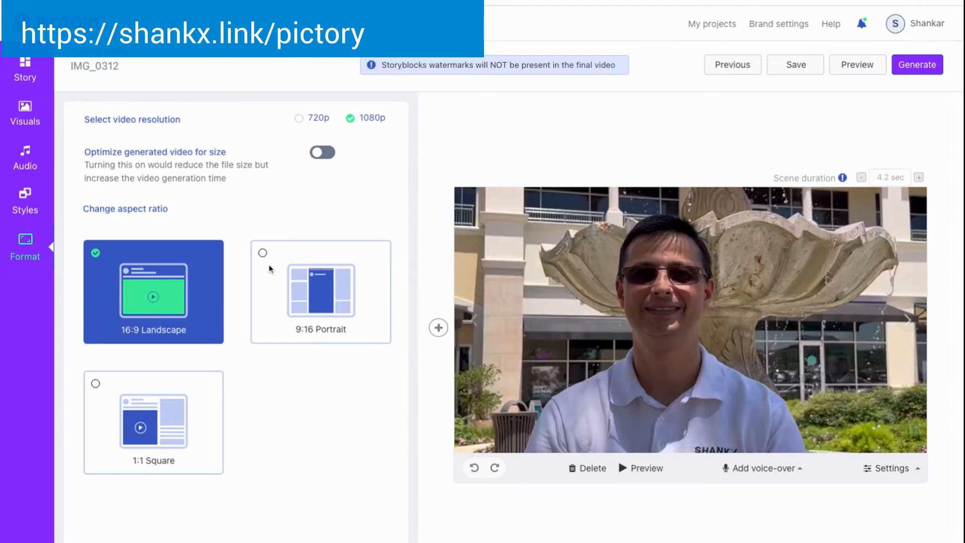
left_click(260, 254)
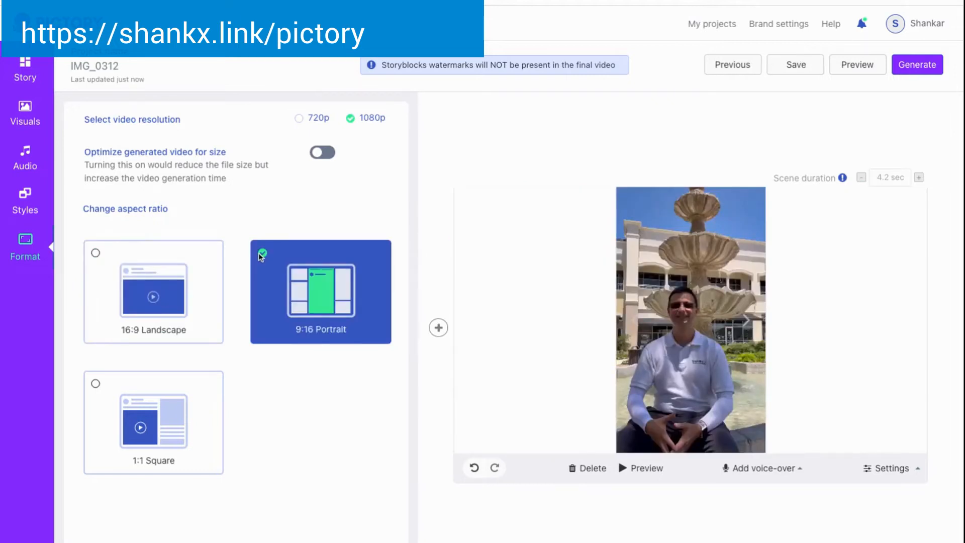
left_click(93, 385)
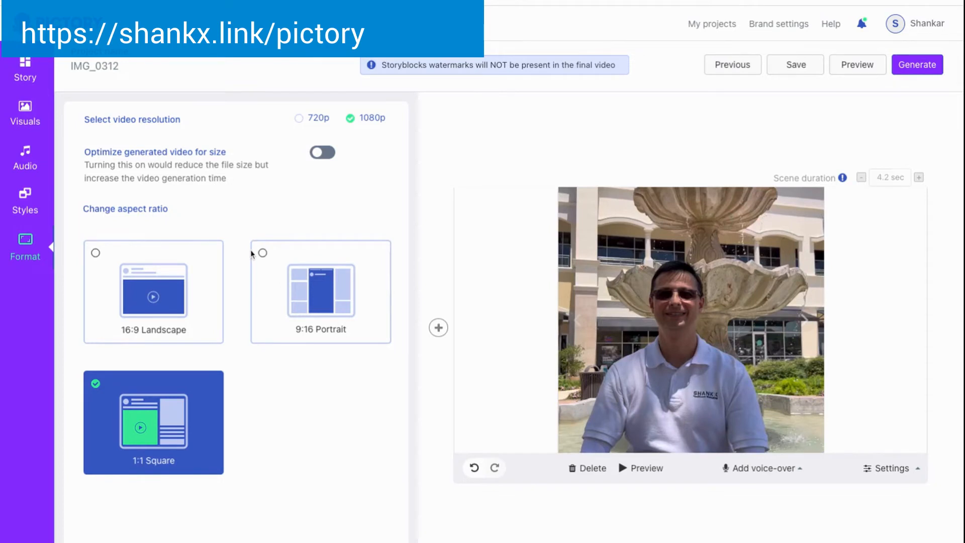
left_click(262, 254)
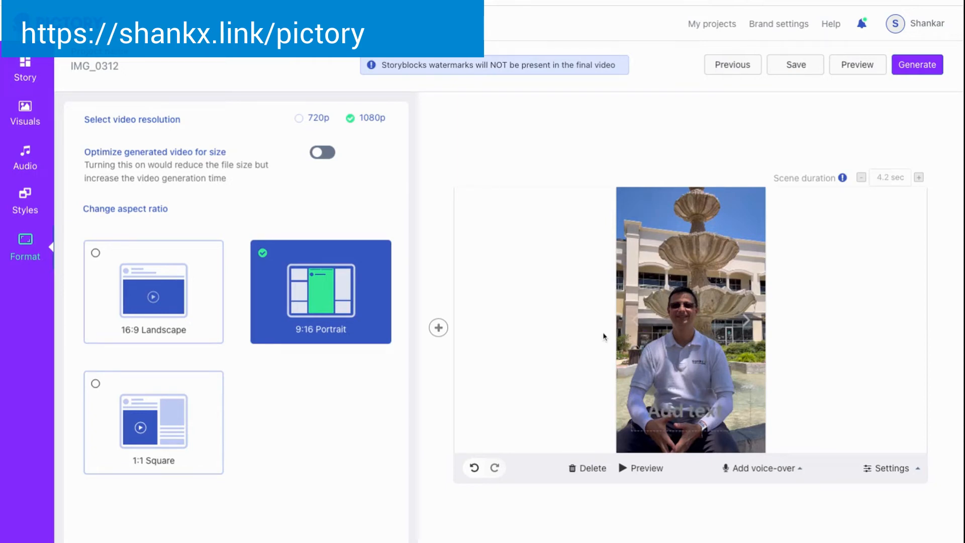
left_click(95, 383)
Step: Save the project and preview the square video
left_click(796, 71)
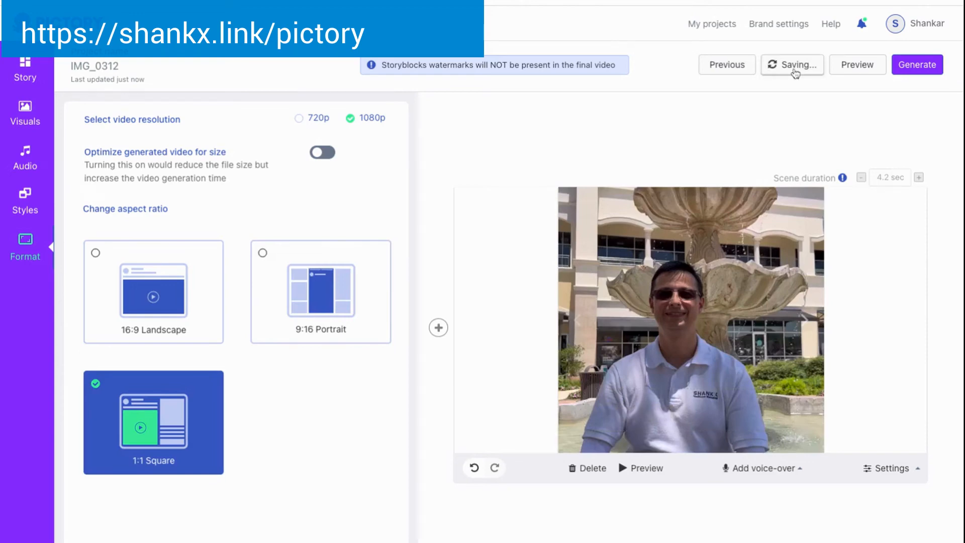
left_click(860, 68)
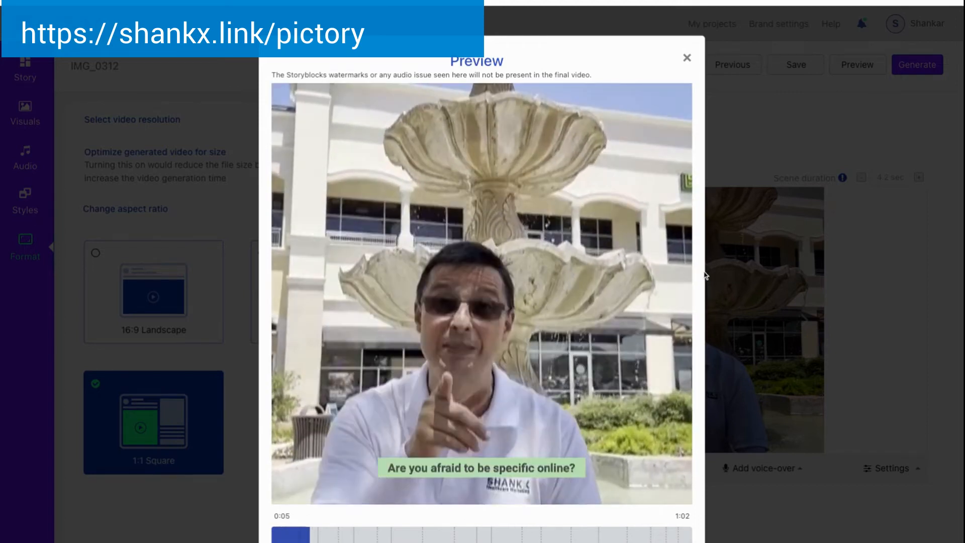
left_click(686, 59)
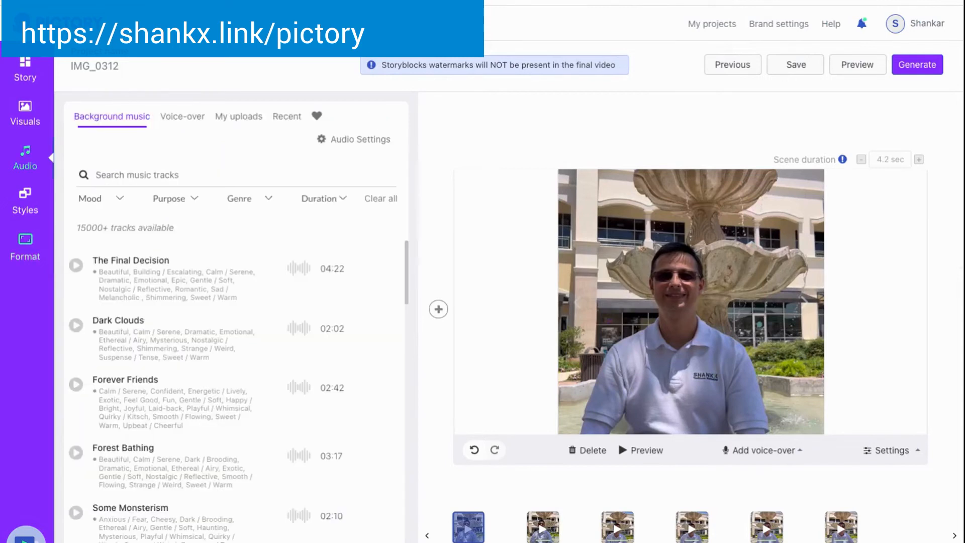
Step: Listen to the background tracks The Final Decision and Dark Clouds, and apply Dark Clouds to the video
mouse_move(226, 278)
left_click(76, 265)
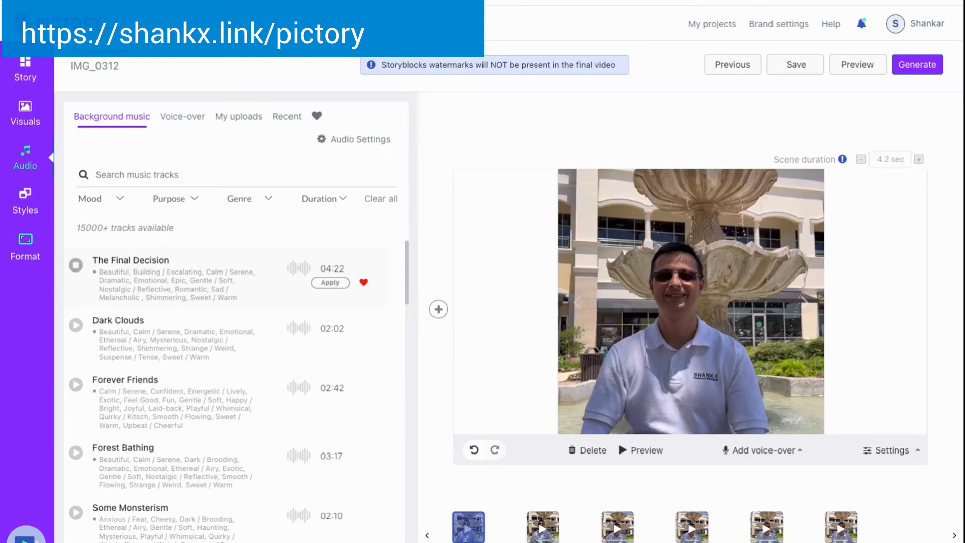
left_click(76, 325)
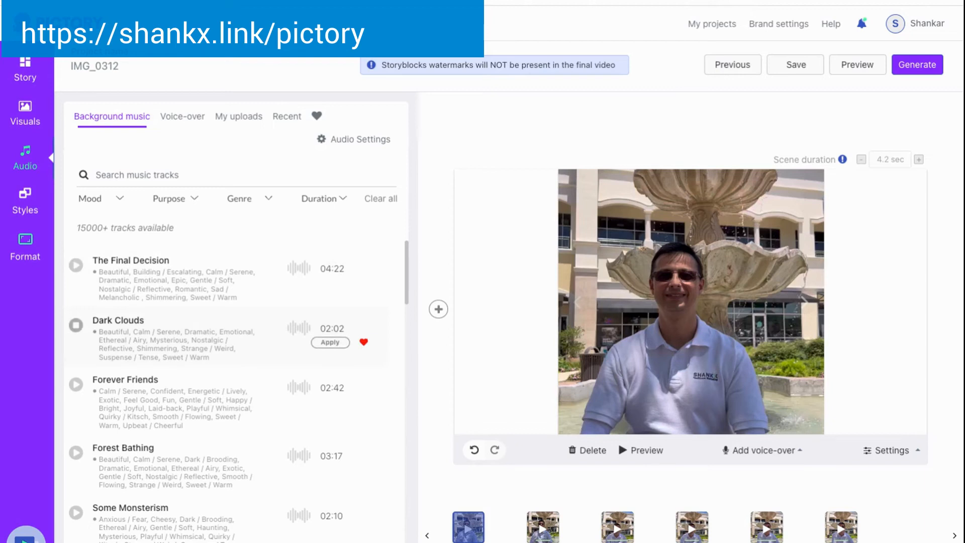
left_click(76, 325)
left_click(330, 342)
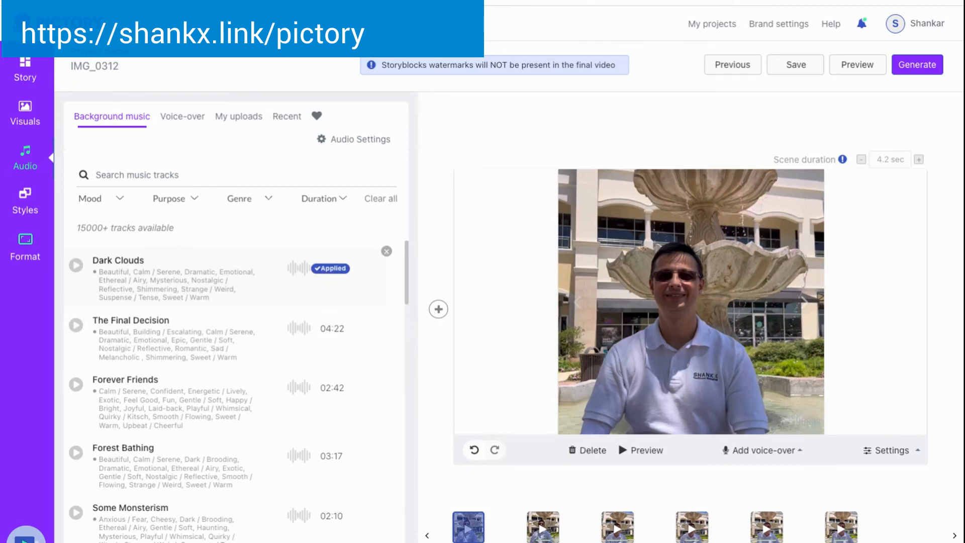
Step: Return to the story's scene list and select Scene 2, "Are you afraid to be specific online?"
left_click(25, 113)
left_click(25, 69)
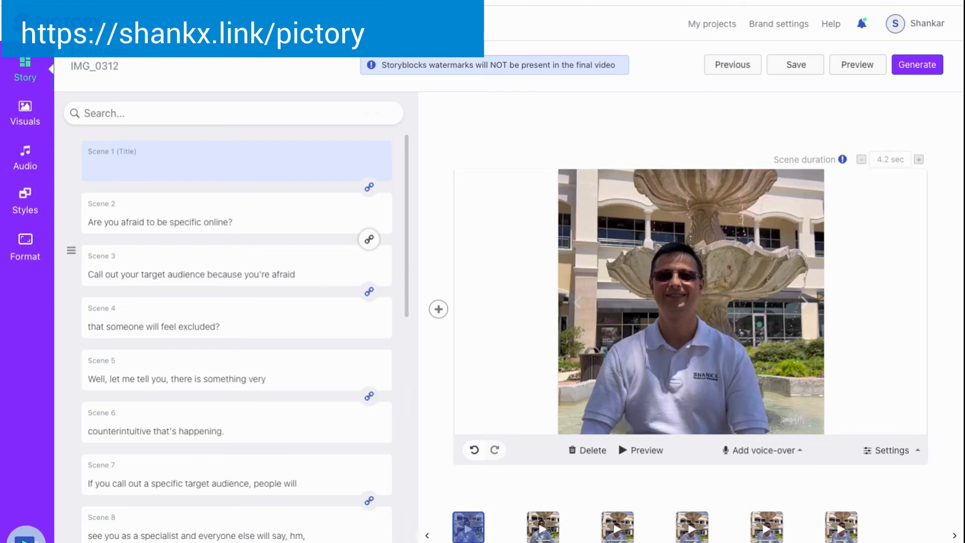
scroll(236, 271, "down", 1)
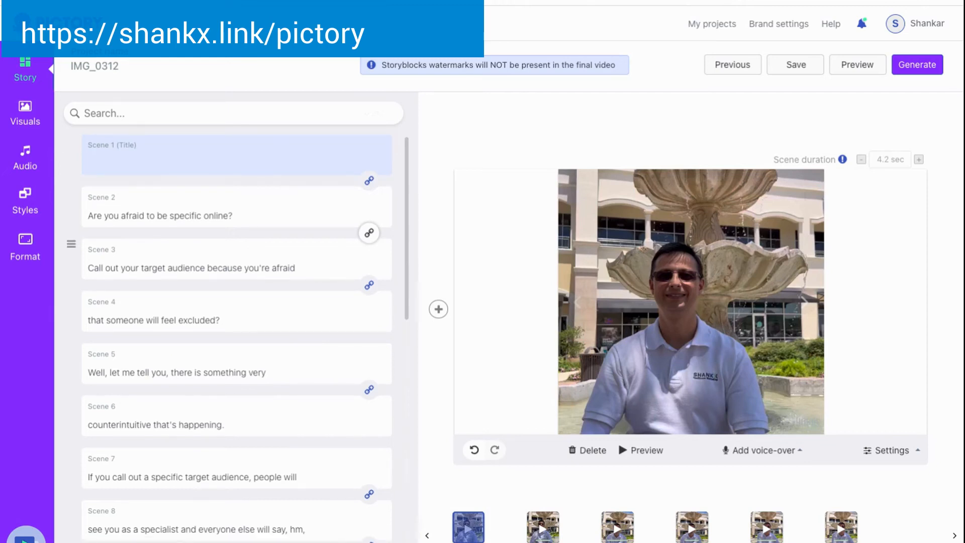
scroll(236, 337, "down", 1)
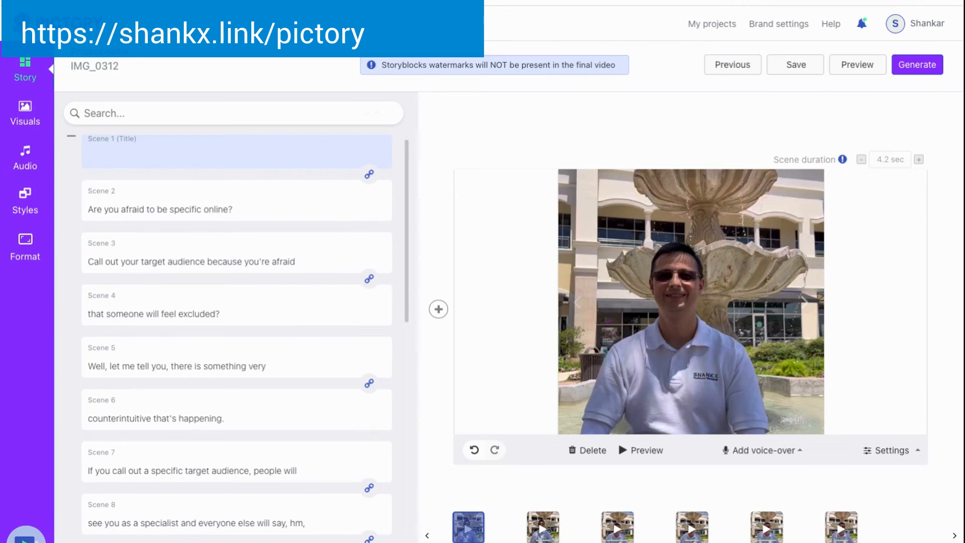
left_click(90, 209)
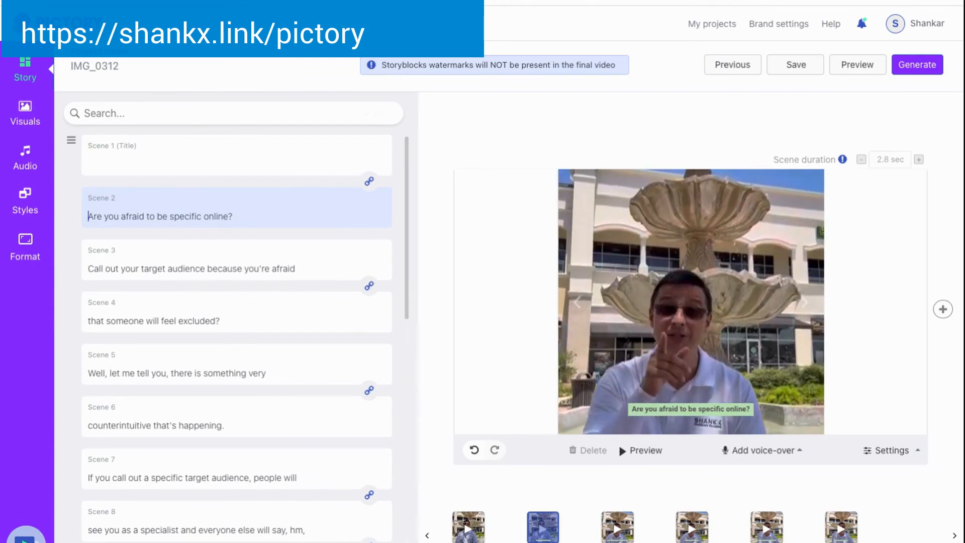
Step: Search the visuals library for "worried" and apply the 00:22 clip of the brown-haired woman in a bright room to Scene 2
left_click(25, 113)
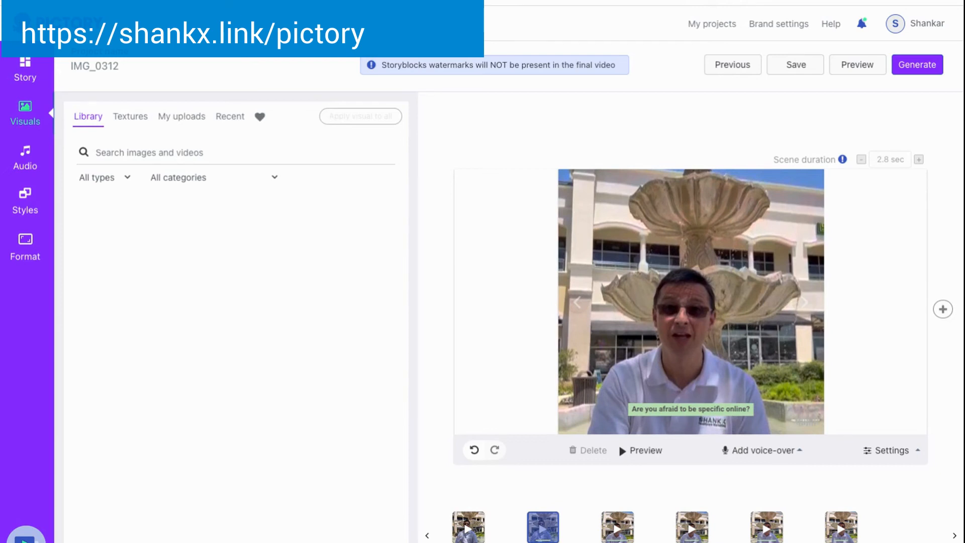
type("wor")
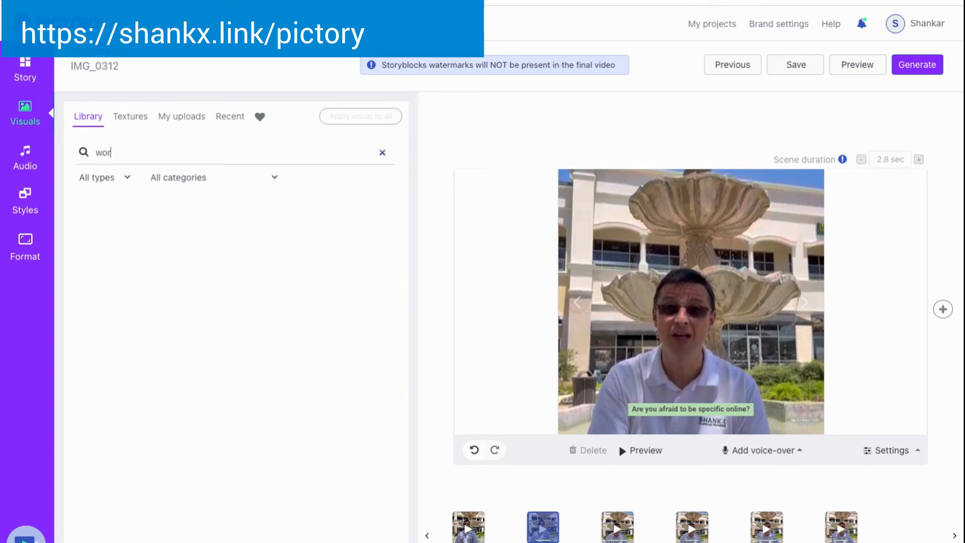
type("ried")
key("Return")
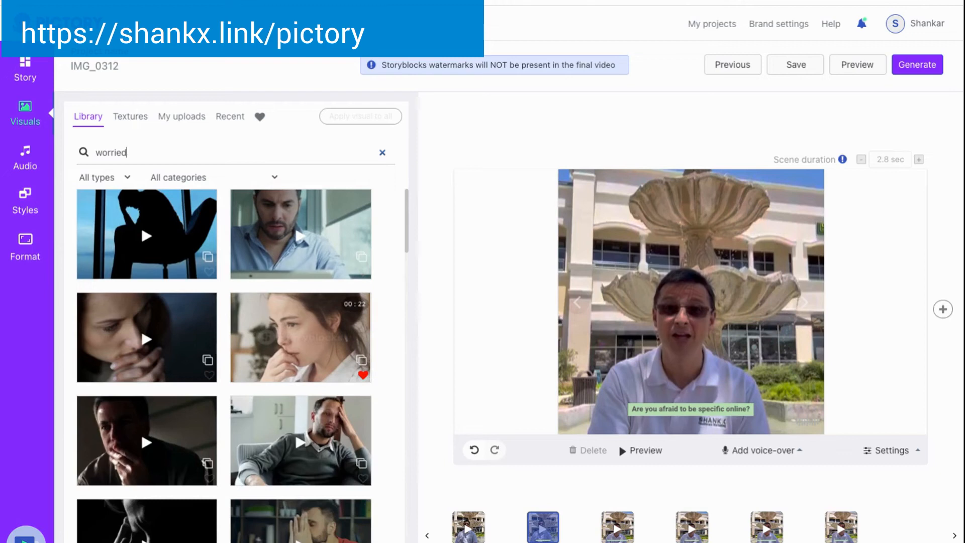
left_click(301, 337)
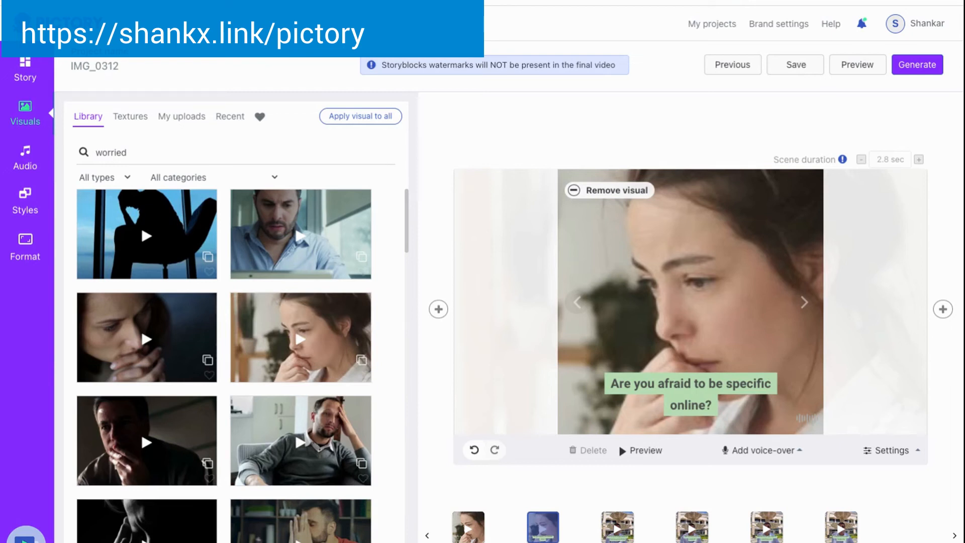
Step: Preview the whole video with the new Scene 2 visual, close the preview and download the generated video
left_click(25, 68)
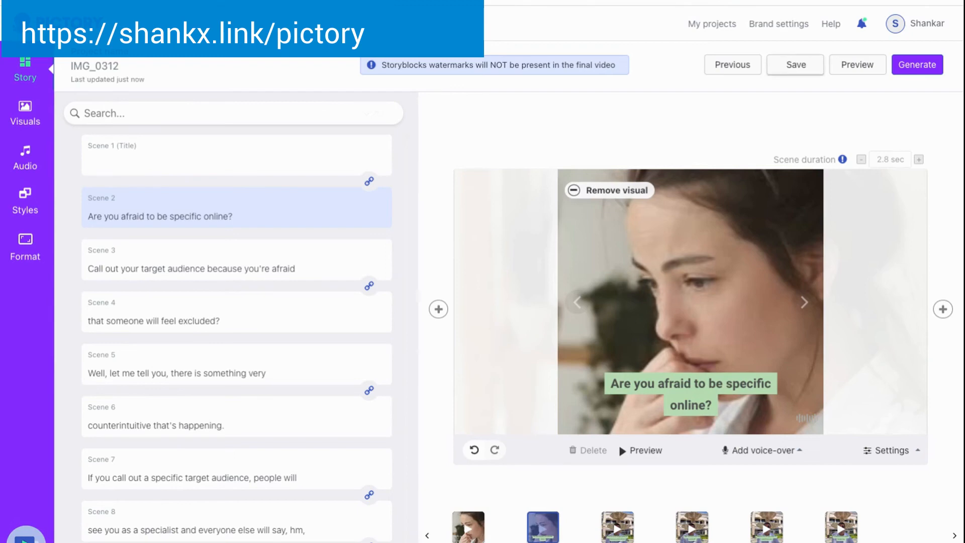
left_click(857, 65)
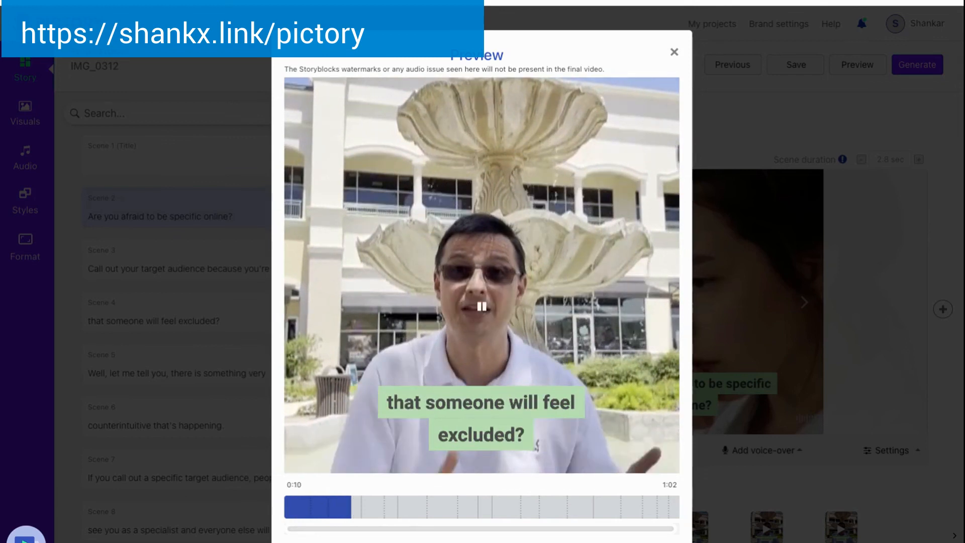
key("Escape")
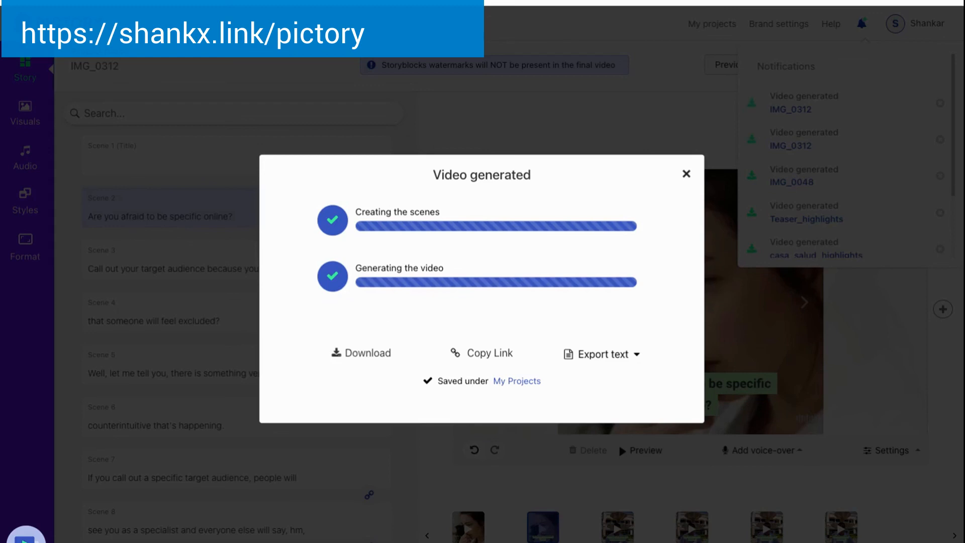
left_click(368, 354)
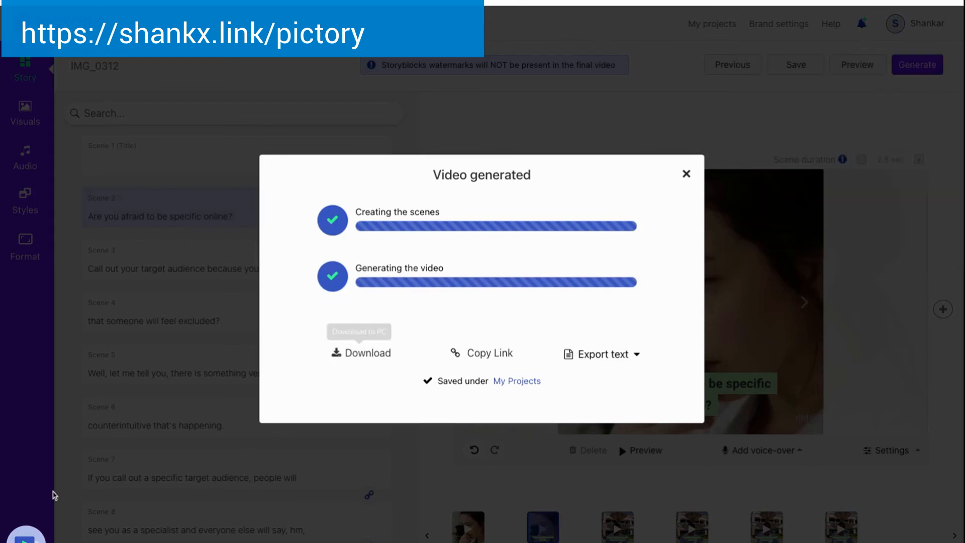